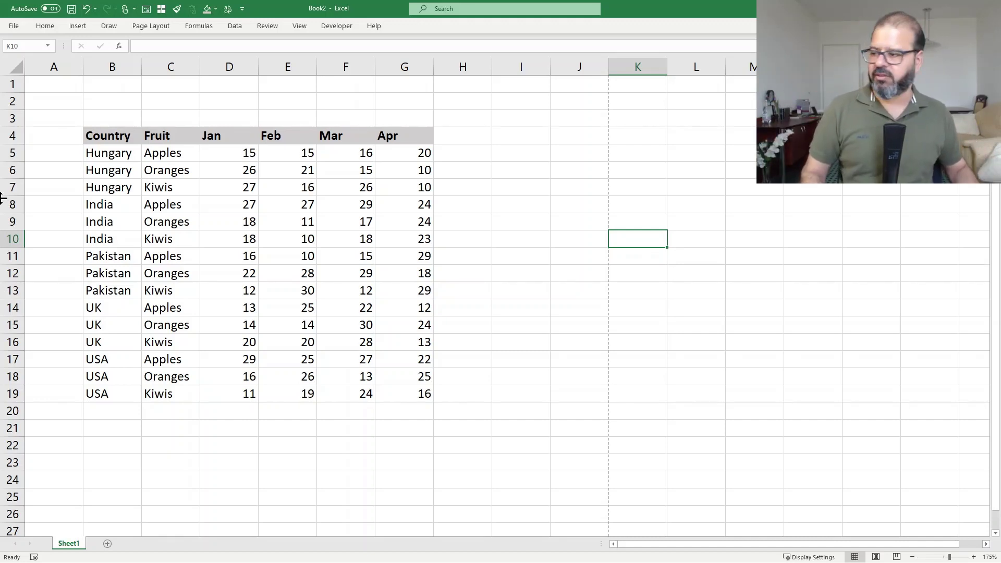
- Merge the three Hungary cells and the three India cells in column B with Merge & Center
drag(105, 153, 105, 190)
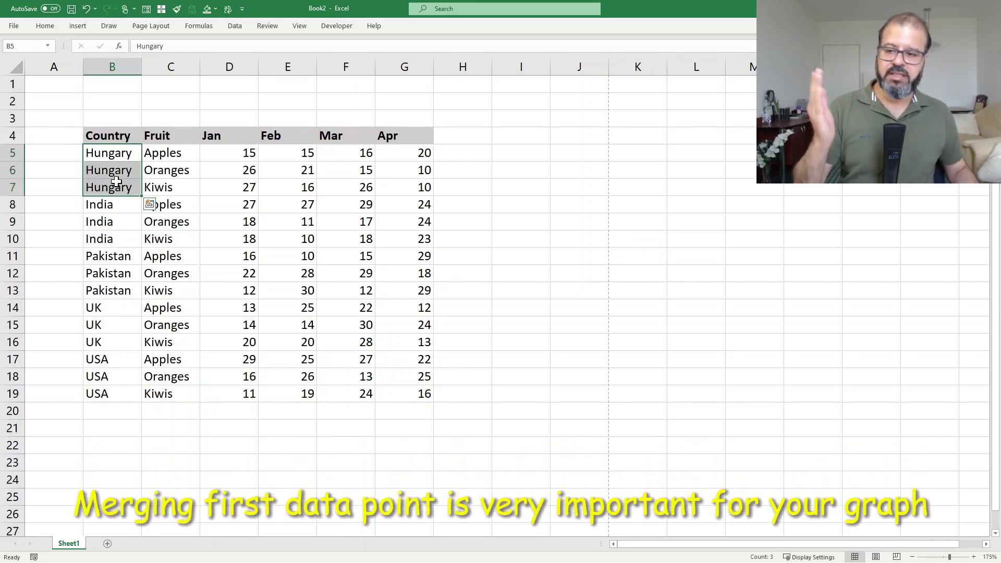
click(54, 27)
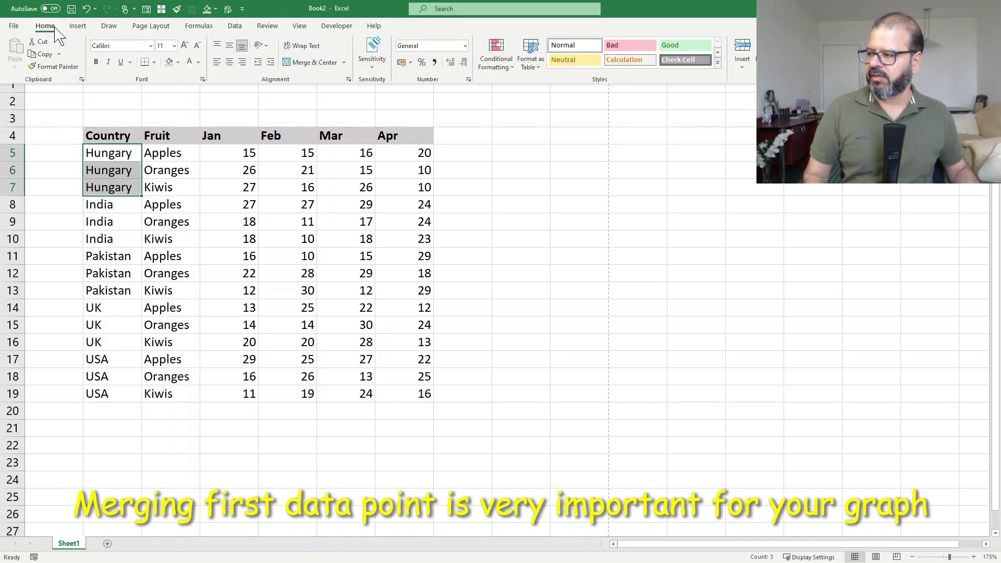
click(303, 63)
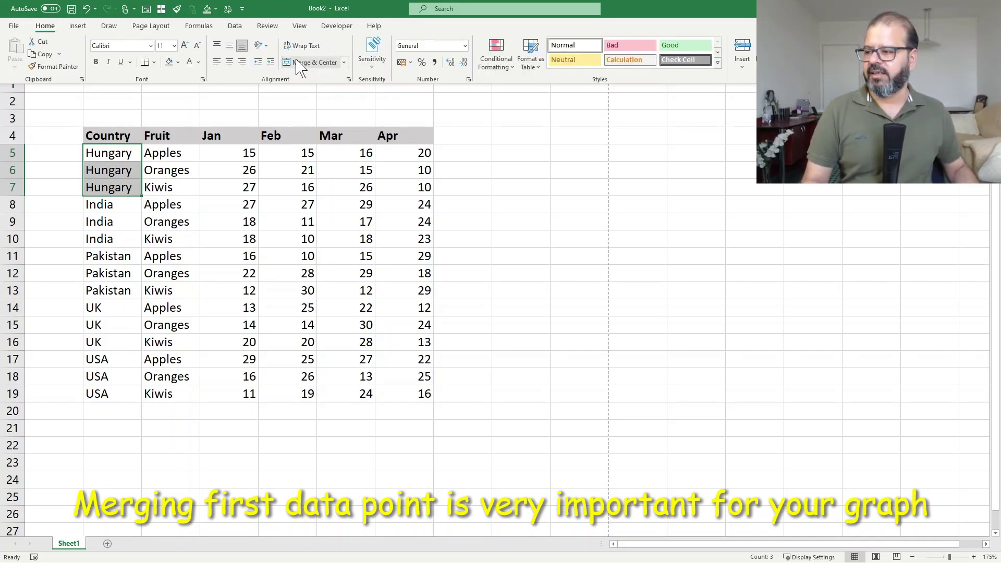
click(482, 317)
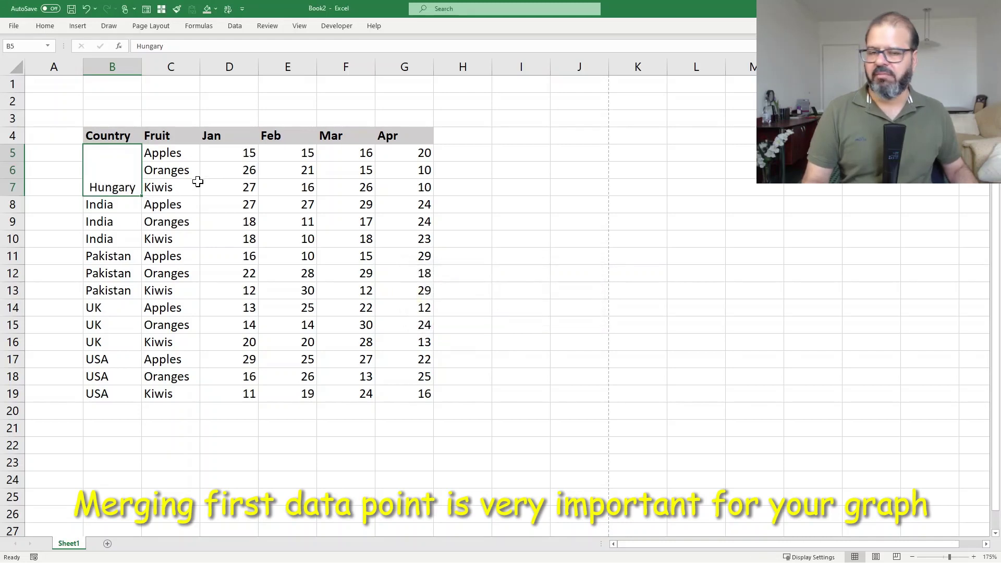
drag(170, 153, 124, 237)
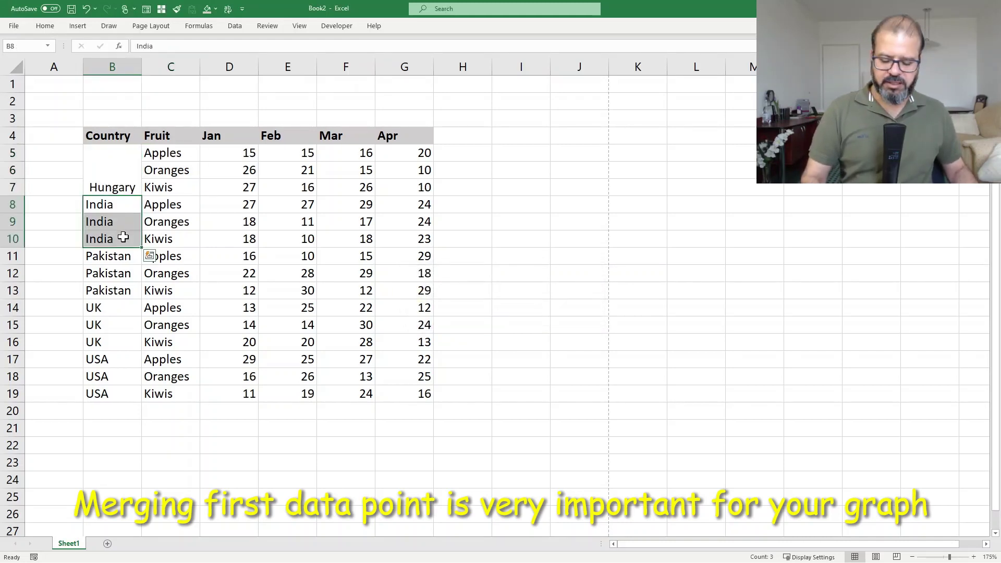
click(48, 26)
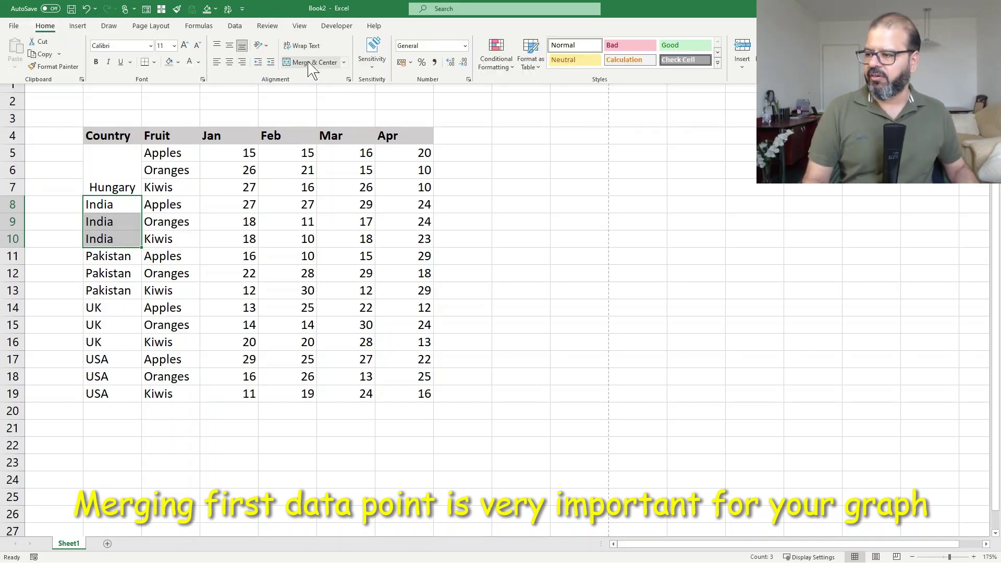
click(313, 66)
click(485, 315)
- Merge the Pakistan, UK and USA cell groups in column B the same way using F4
drag(132, 255, 133, 289)
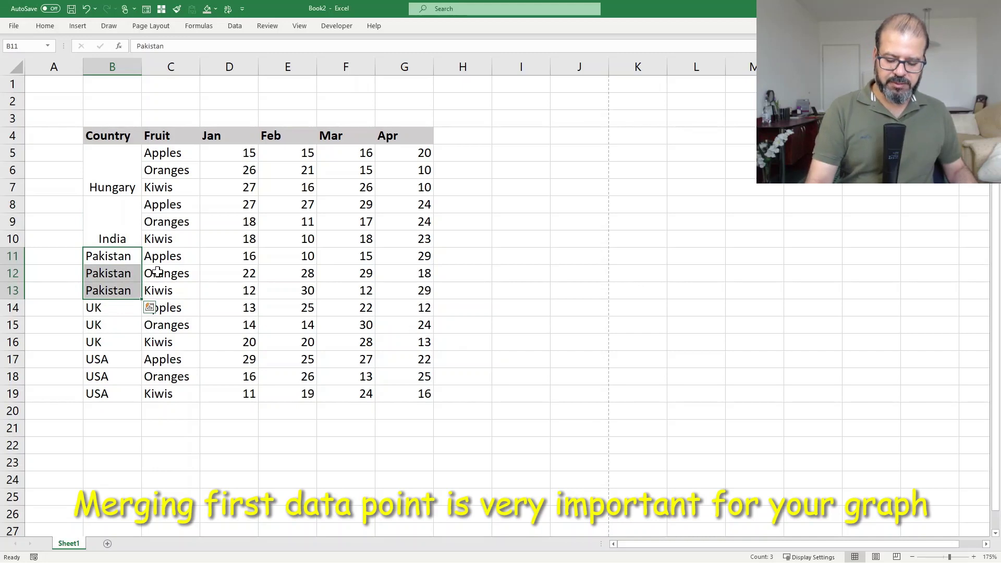
key(F4)
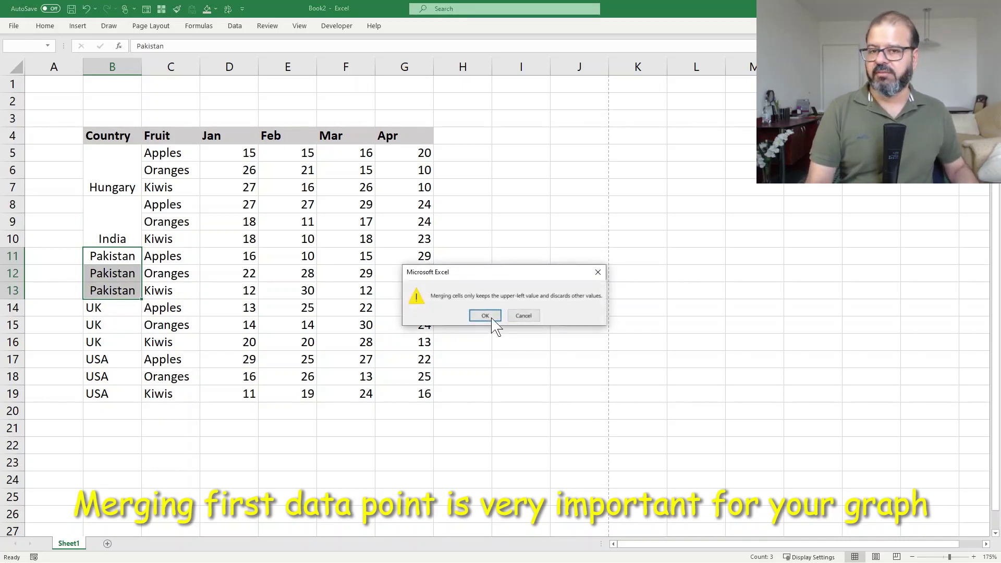
click(487, 316)
drag(97, 308, 113, 338)
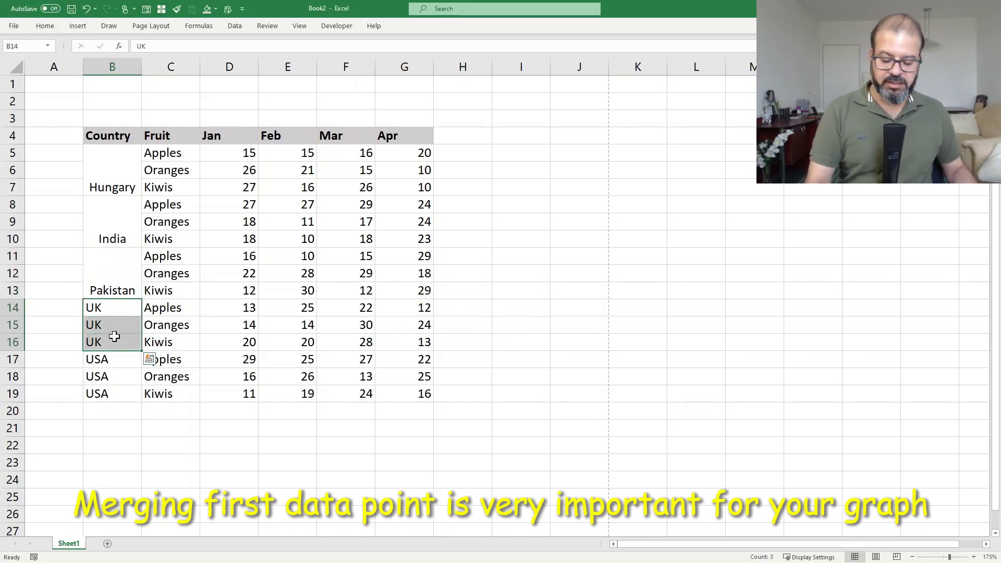
key(F4)
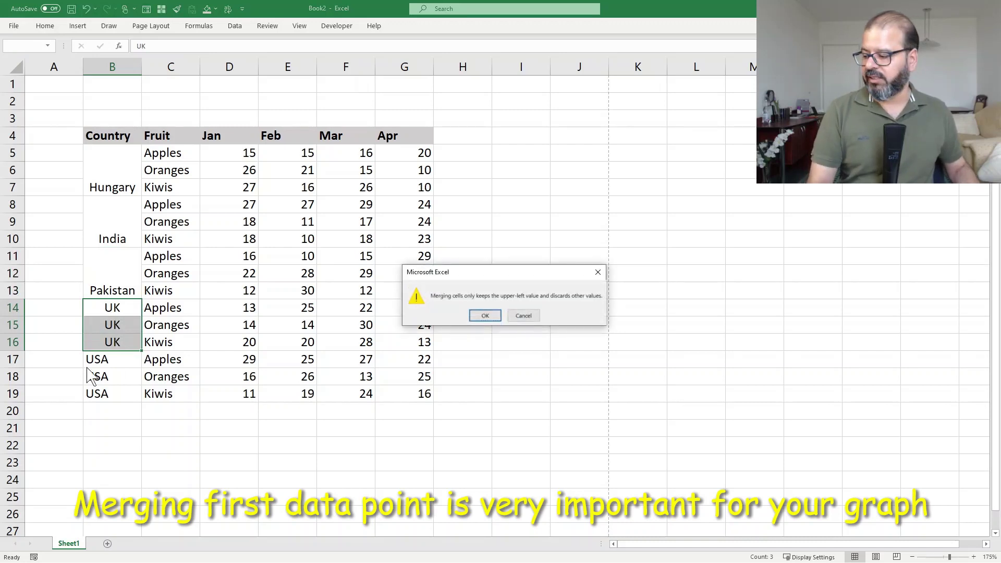
click(485, 315)
drag(131, 360, 123, 391)
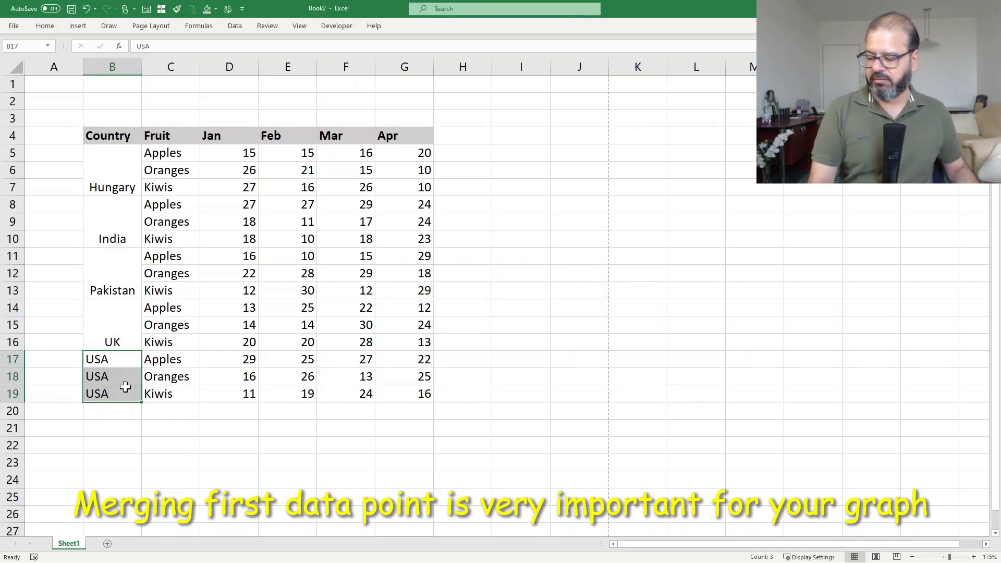
key(F4)
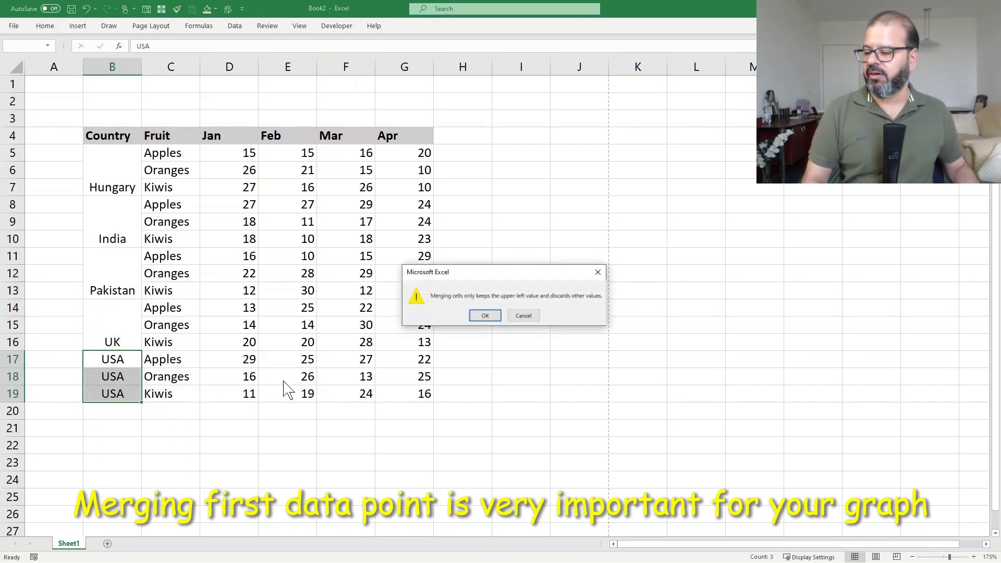
click(484, 314)
click(480, 252)
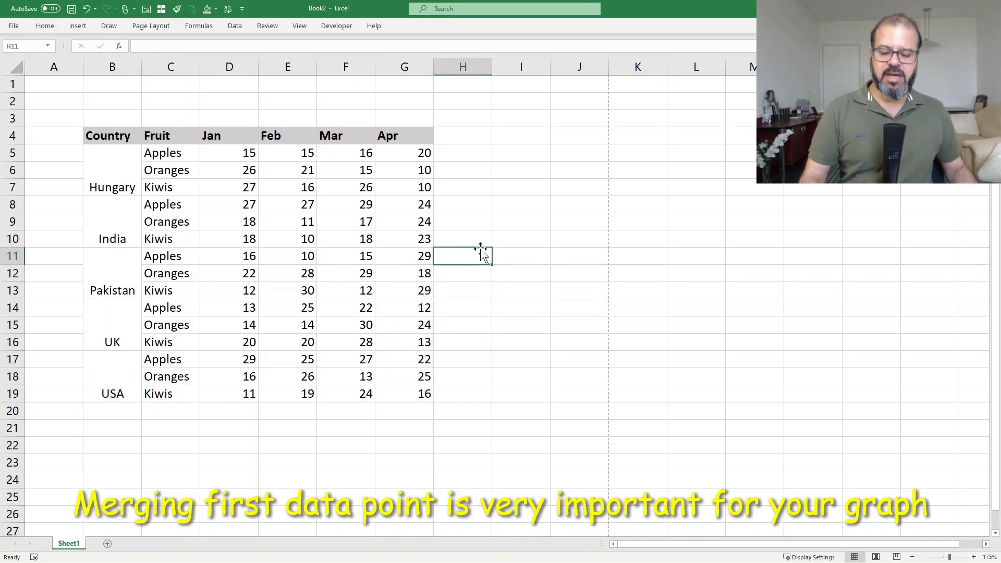
- Insert a Funnel chart of table B4:G19 from Recommended Charts
drag(112, 136, 397, 394)
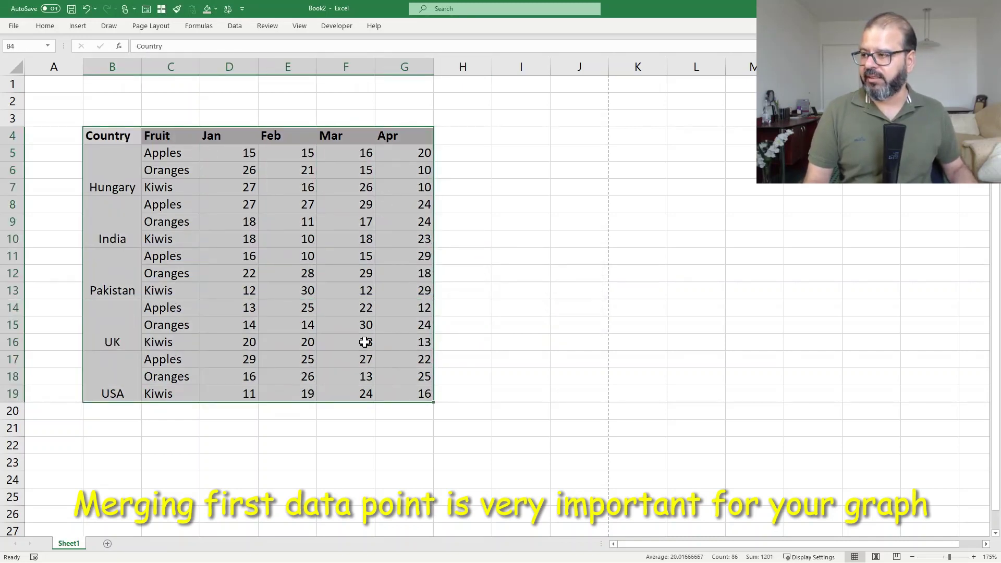
click(78, 26)
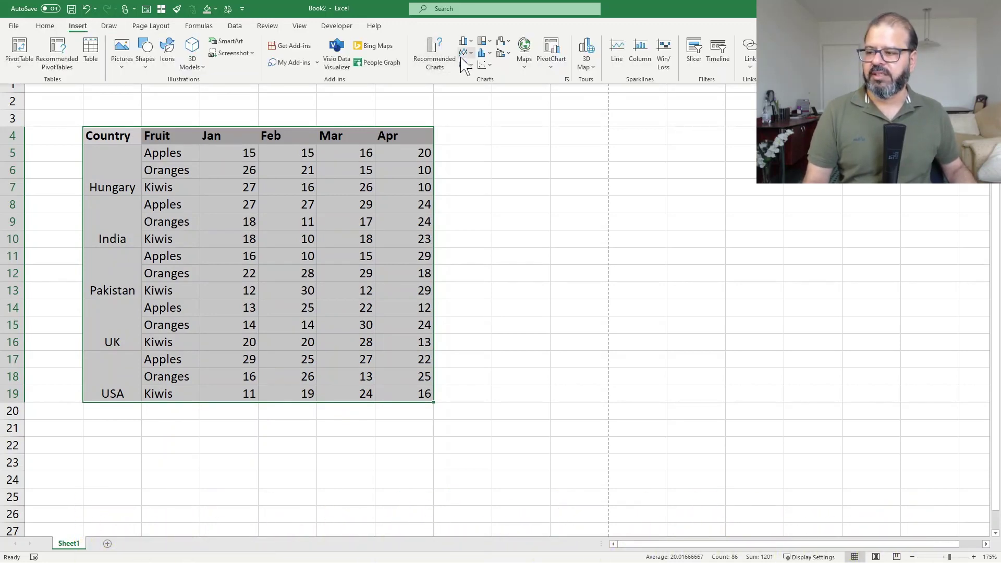
click(436, 57)
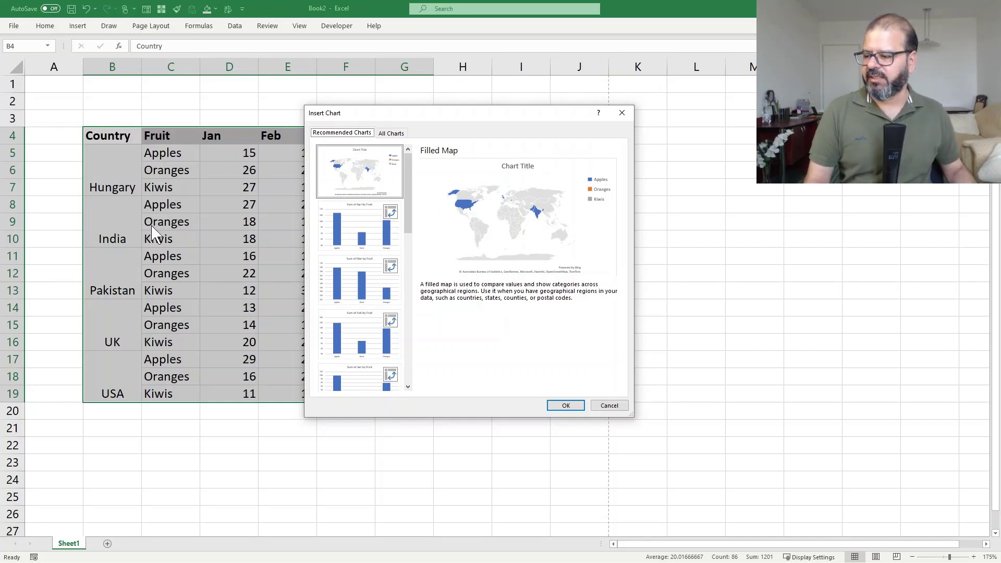
click(379, 223)
scroll(379, 224, down, 5)
click(376, 247)
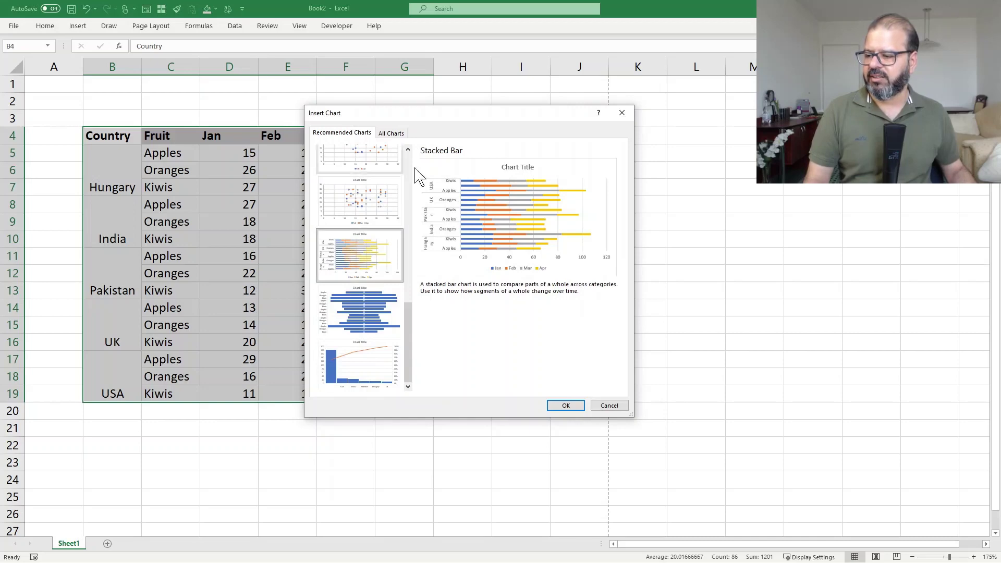
click(368, 300)
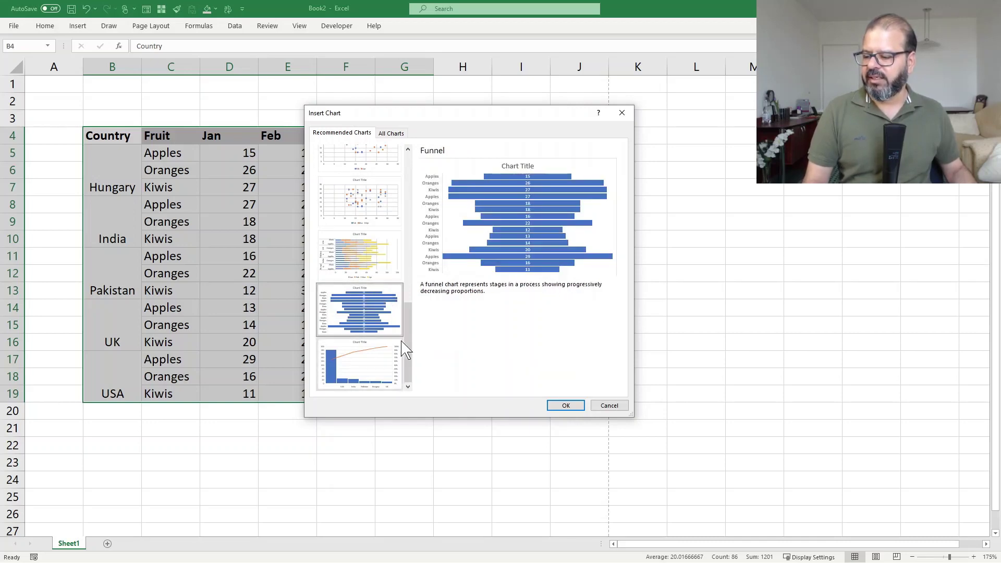
click(558, 404)
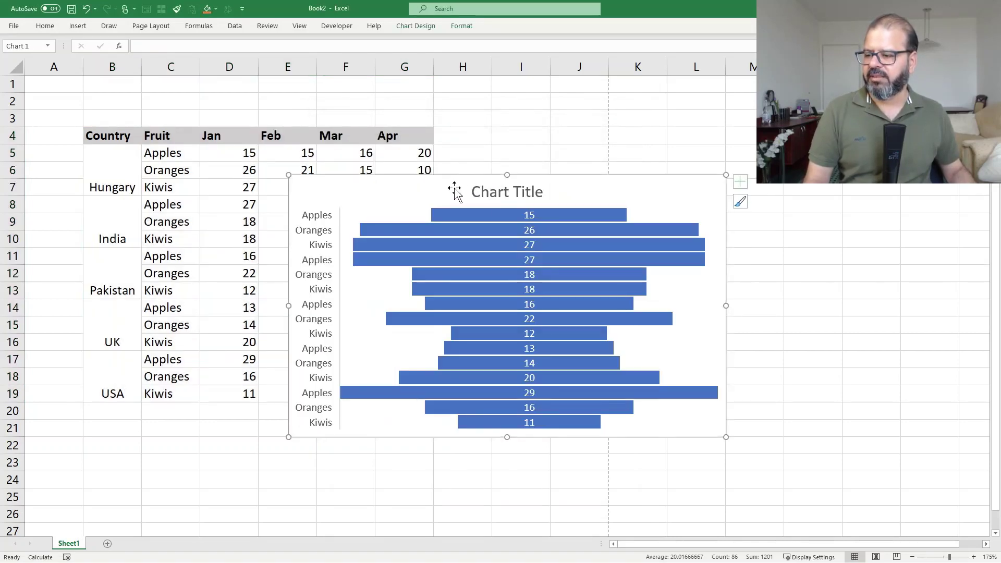
- Move the funnel chart slightly up and left, and bring up Change Chart Type
drag(458, 192, 452, 181)
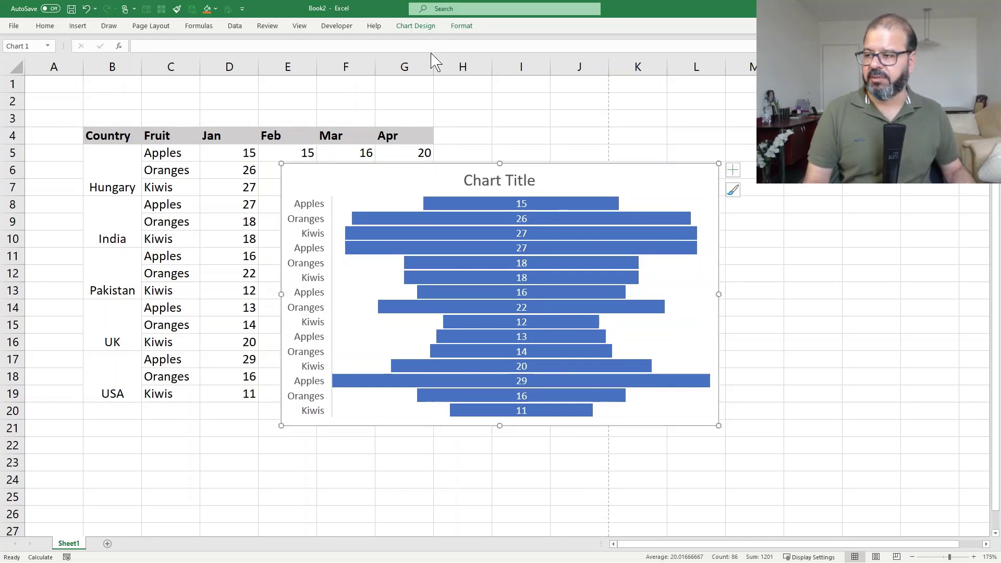
click(424, 27)
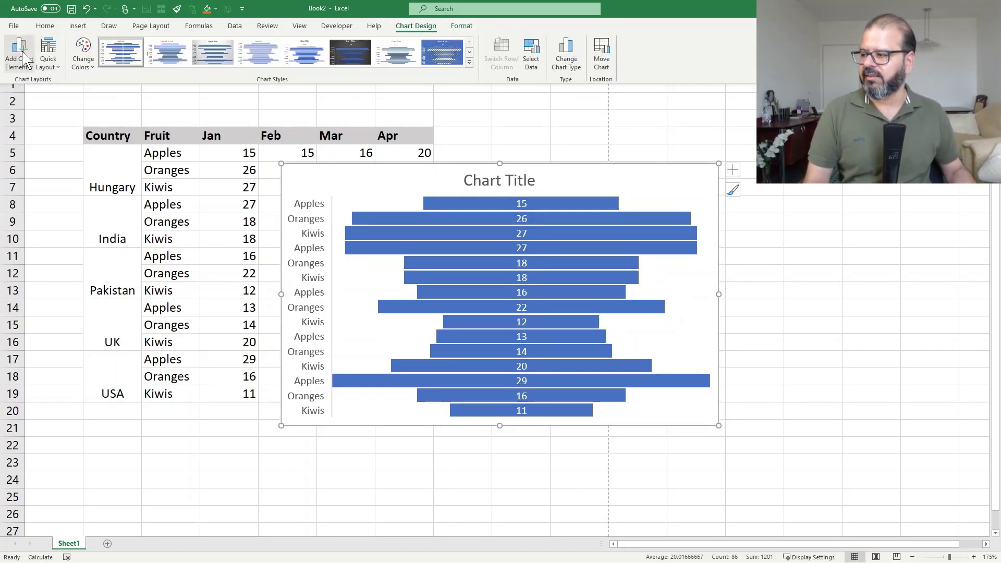
click(52, 66)
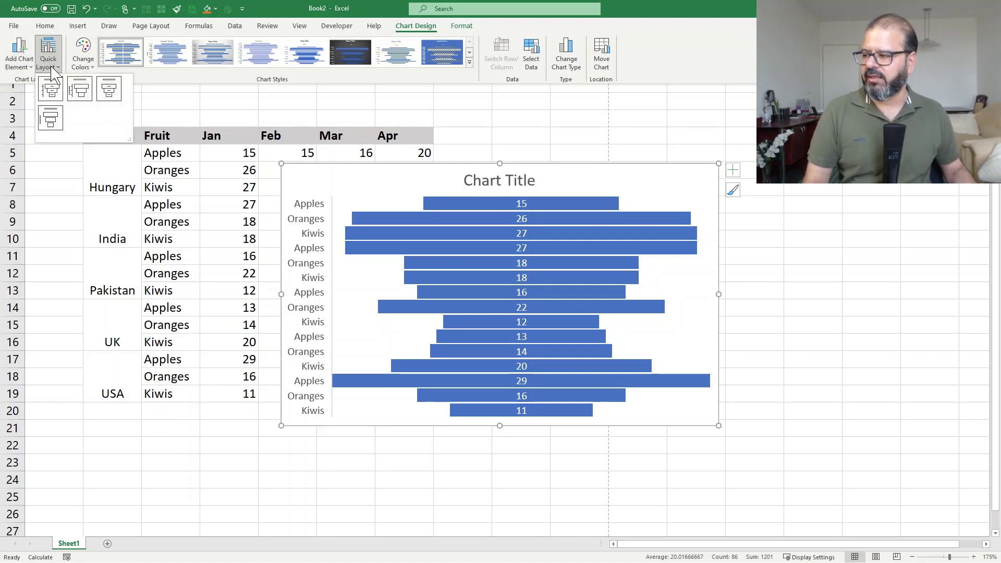
click(52, 67)
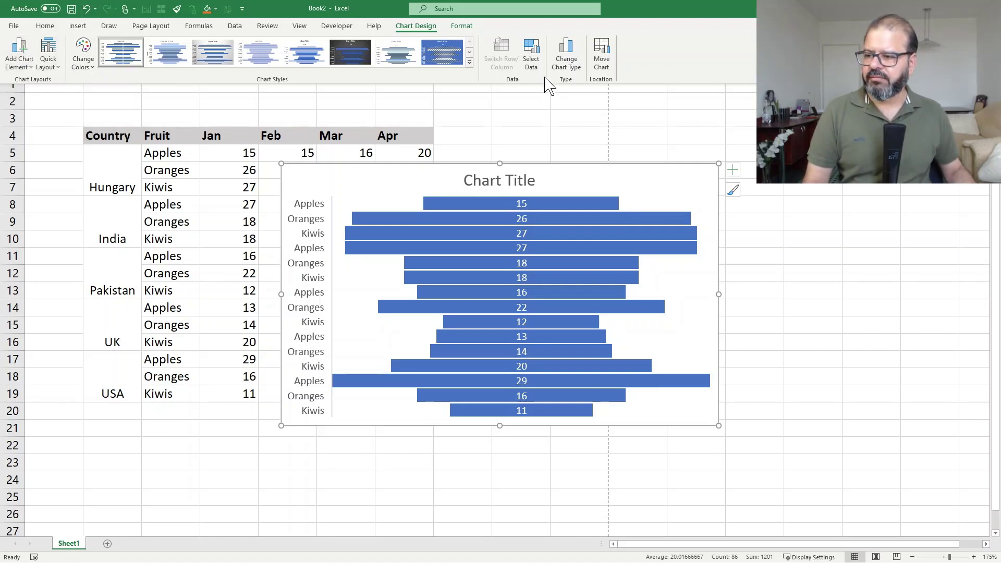
click(566, 58)
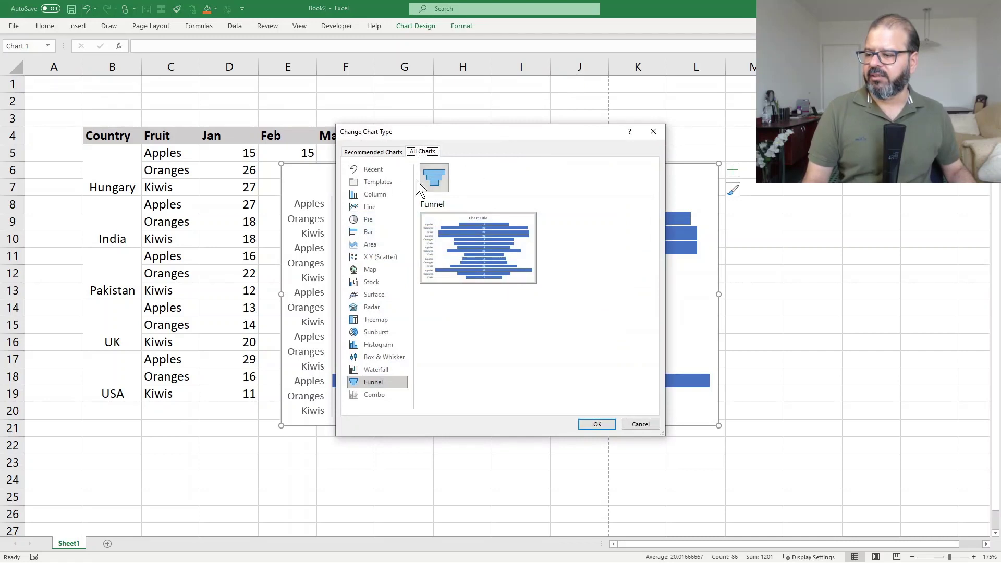
- Change the chart type from Funnel to Stacked Line
click(387, 198)
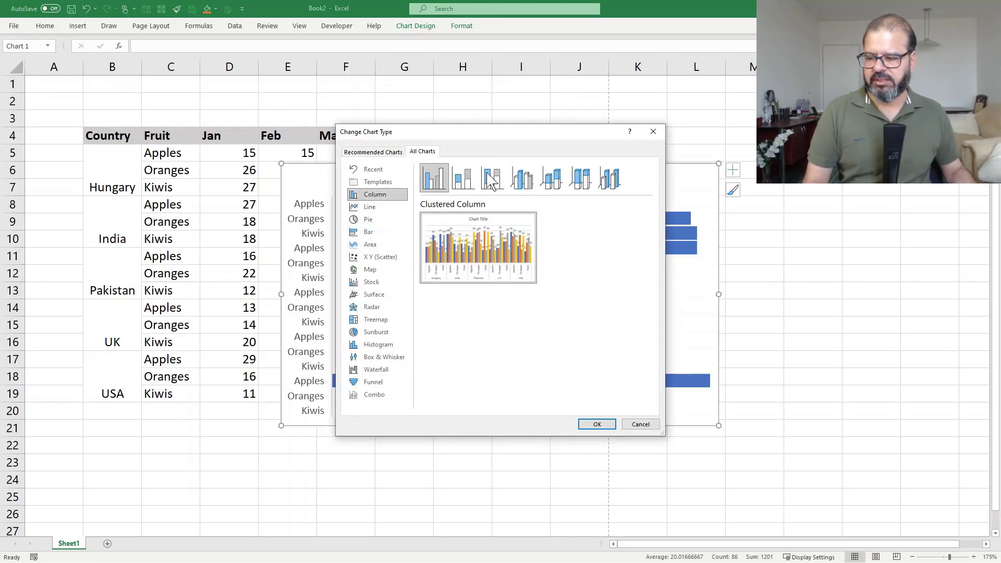
click(375, 221)
click(373, 208)
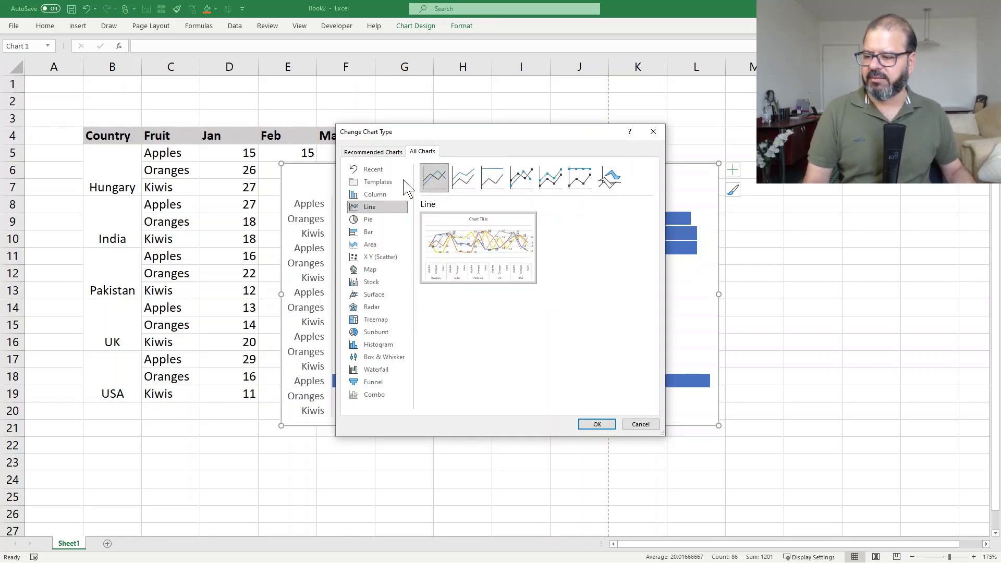
click(463, 178)
click(490, 180)
click(463, 178)
mouse_move(459, 261)
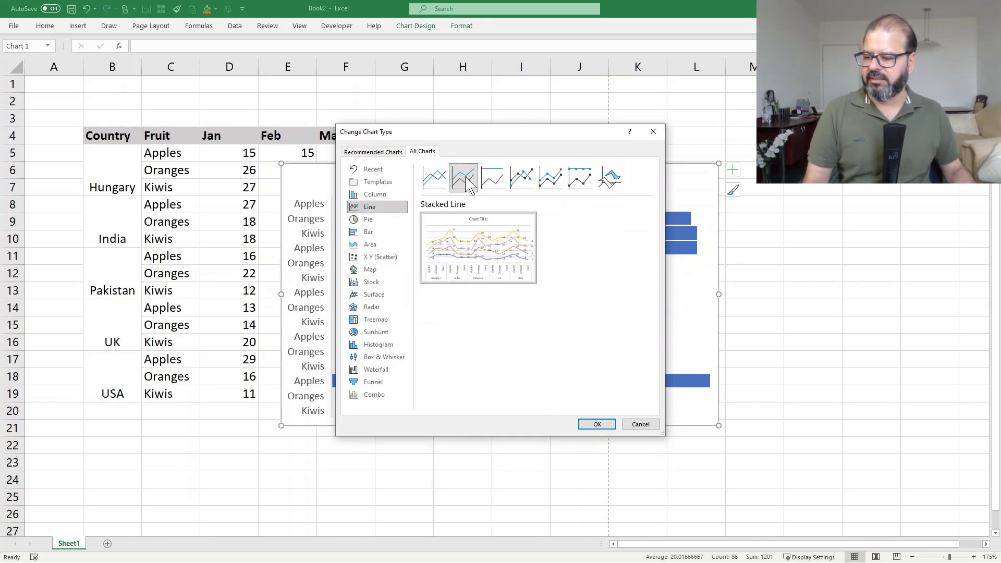
click(599, 425)
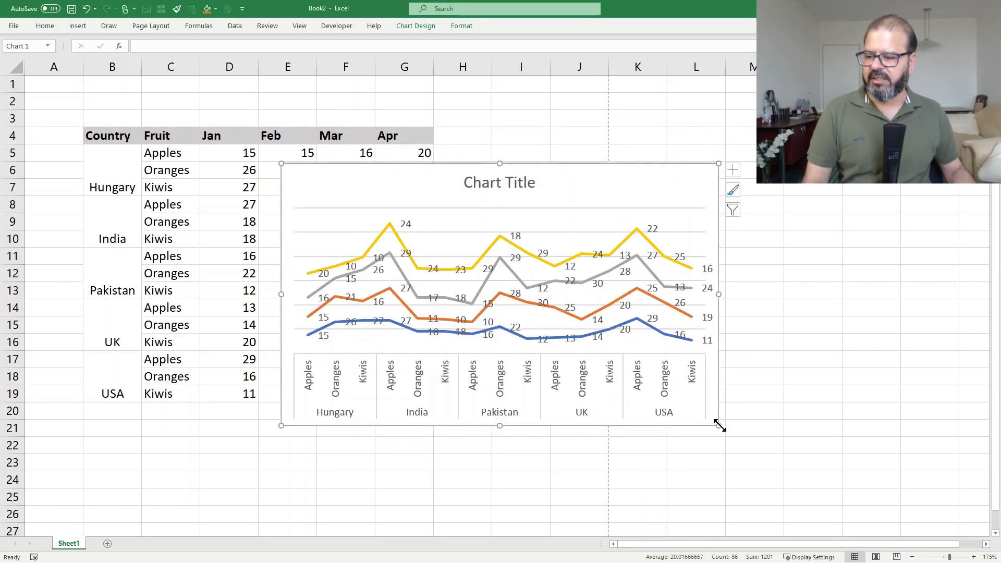
- Widen the chart and delete the data labels of all four series and the chart title
drag(719, 426, 802, 435)
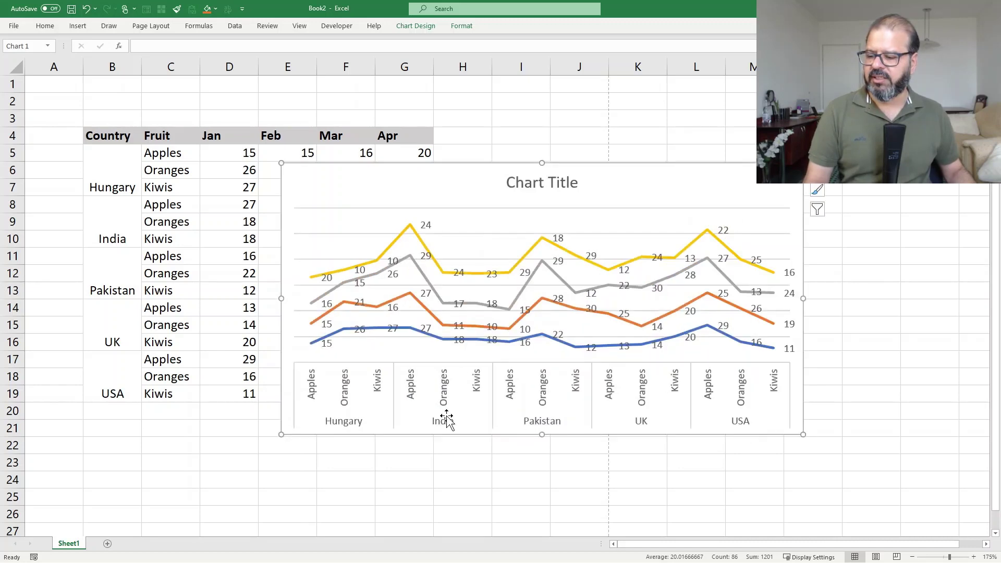
click(359, 327)
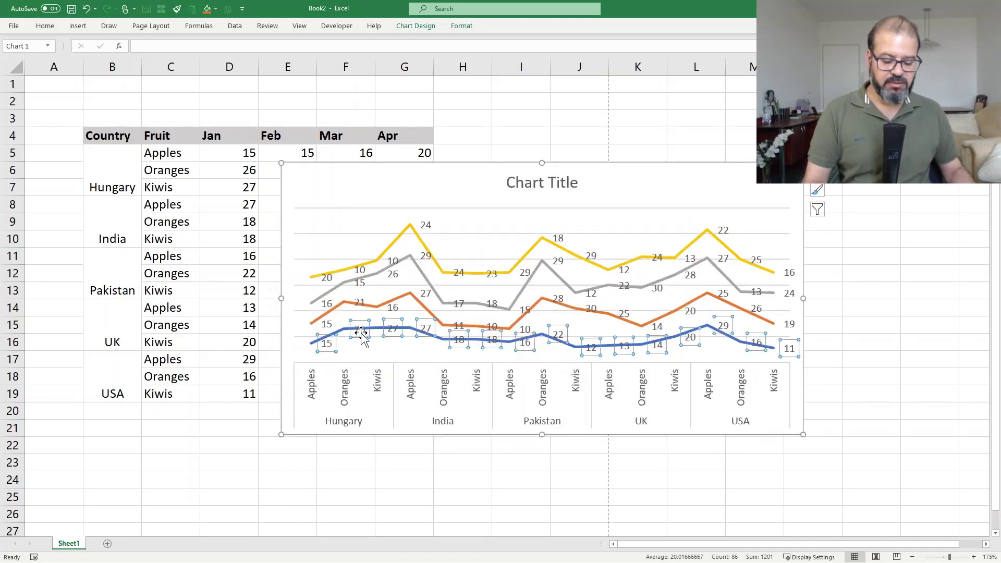
key(Delete)
click(363, 307)
key(Delete)
click(362, 284)
key(Delete)
click(363, 275)
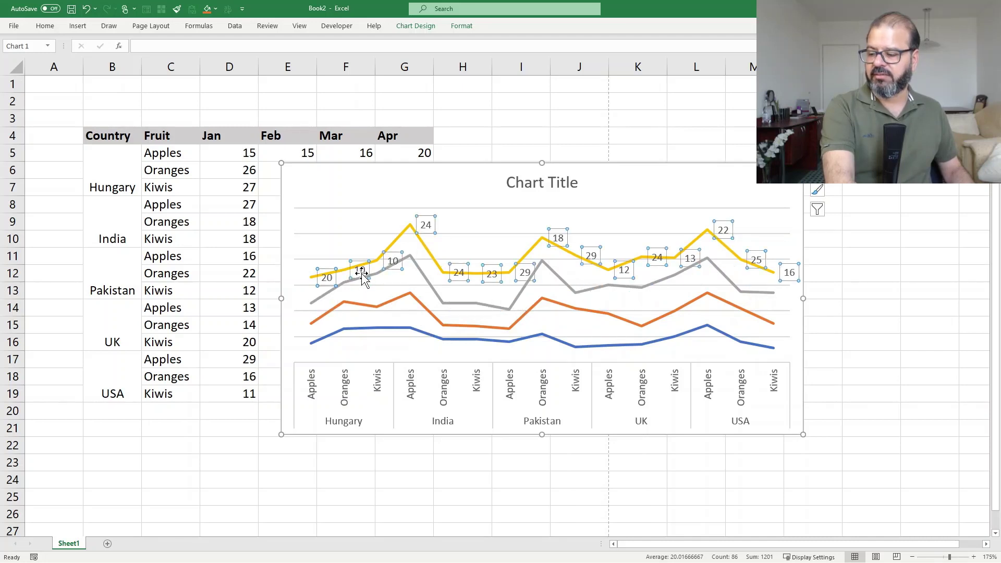
key(Delete)
click(510, 183)
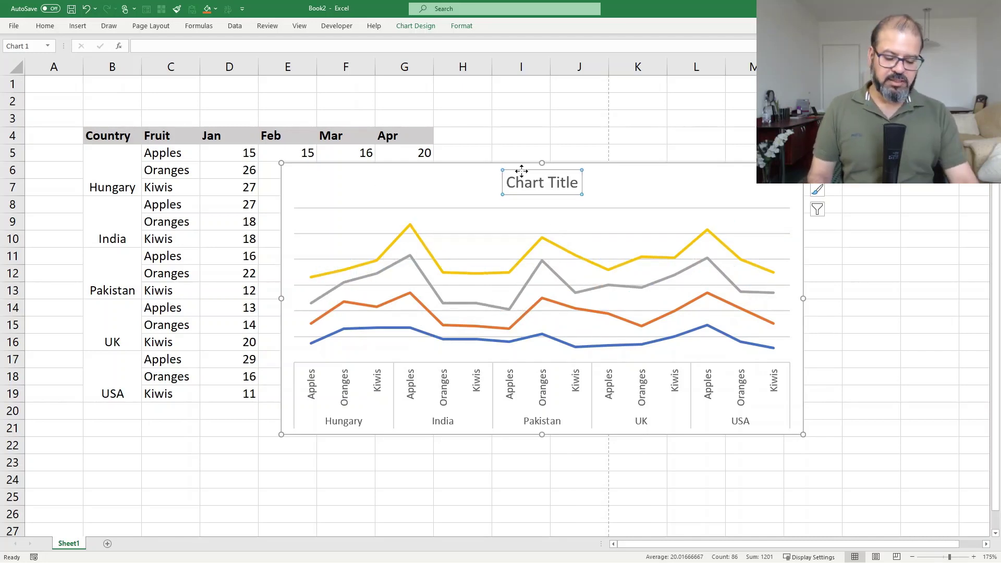
key(Delete)
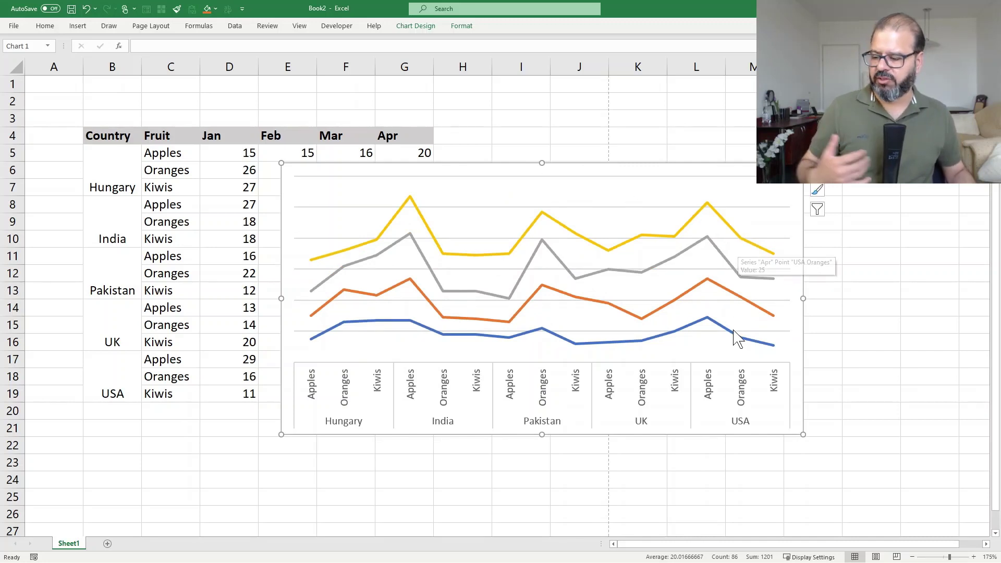
- Enlarge the chart further right and down, then show the Chart Filters pane
drag(803, 435, 881, 454)
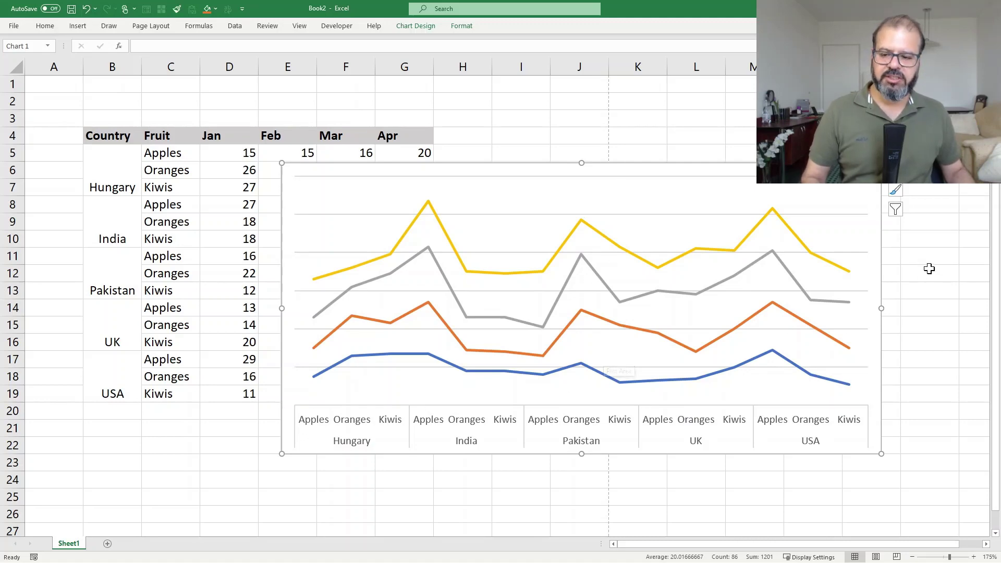
click(895, 209)
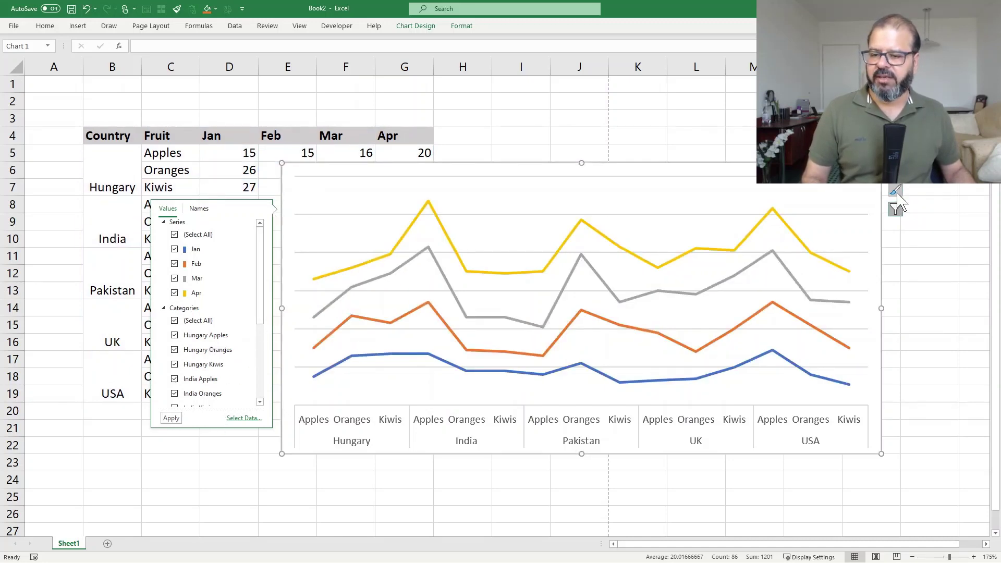
- Turn off the chart's gridlines and show a Jan–Apr legend
click(896, 191)
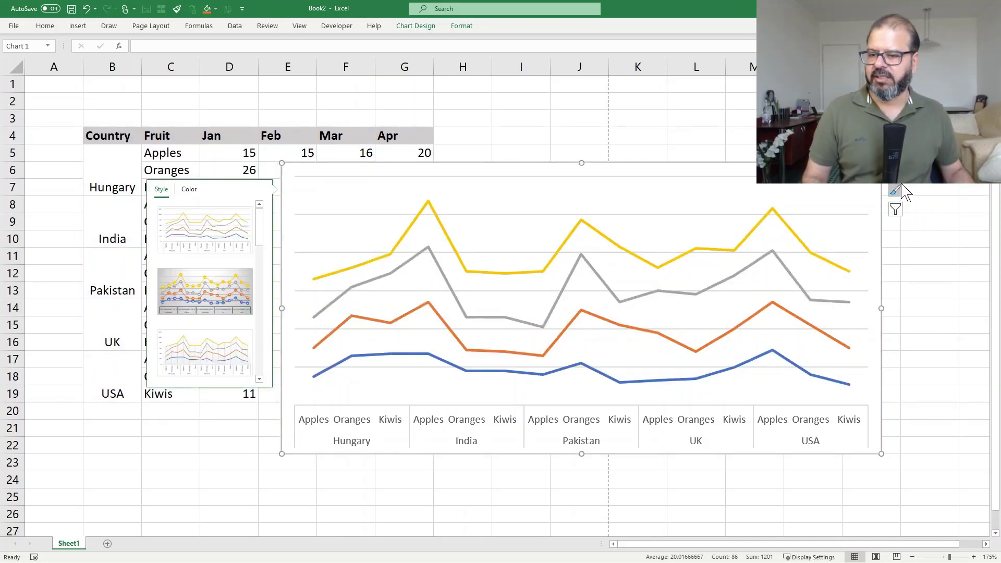
click(896, 174)
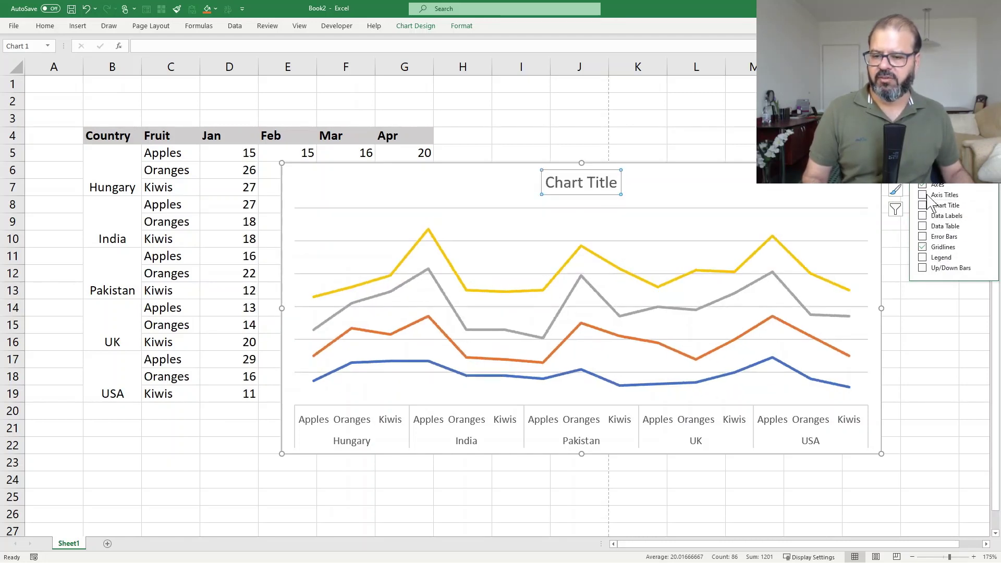
click(922, 247)
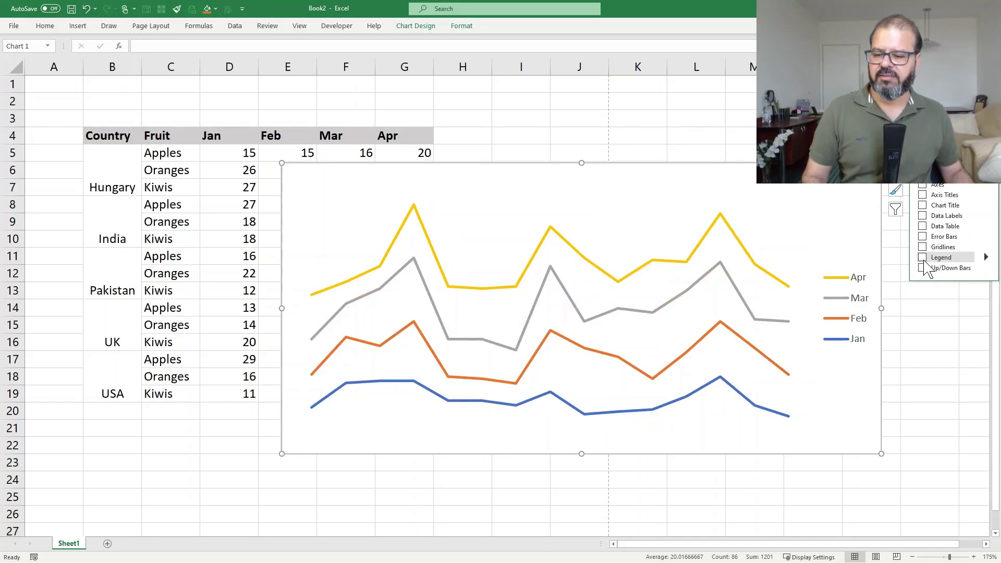
click(926, 259)
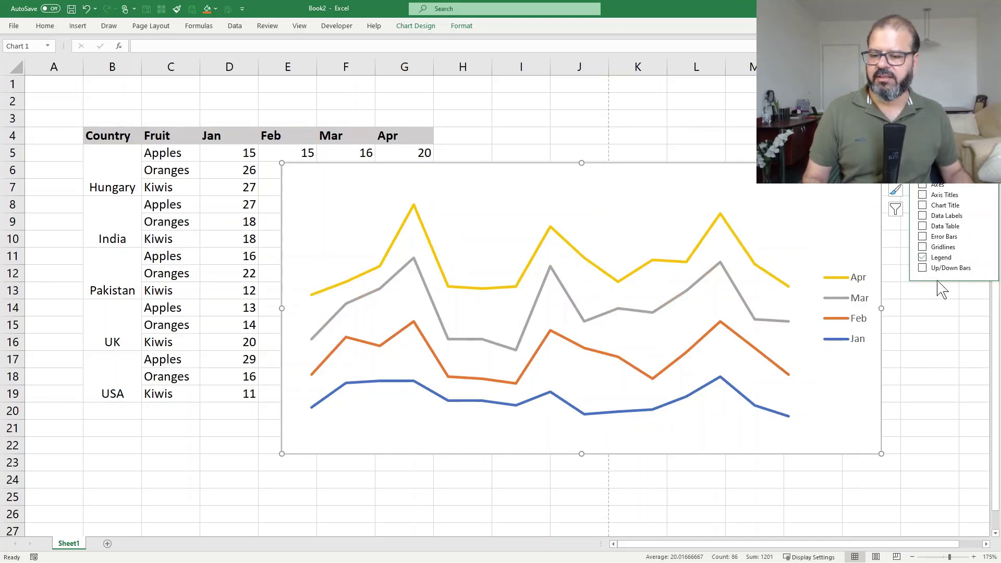
click(743, 135)
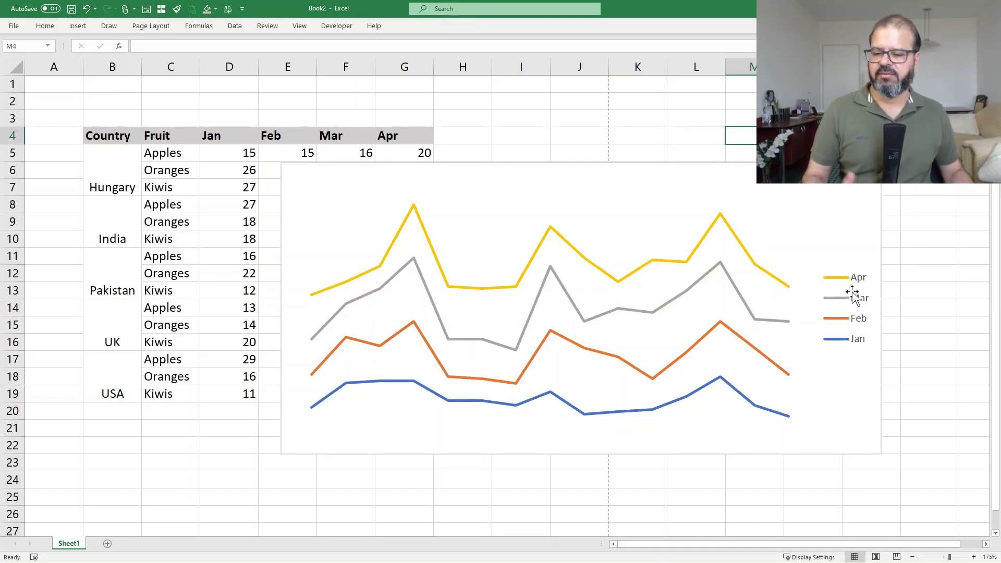
- Apply the second chart style, with grey gradient, round value markers and a bottom legend
click(836, 242)
click(895, 193)
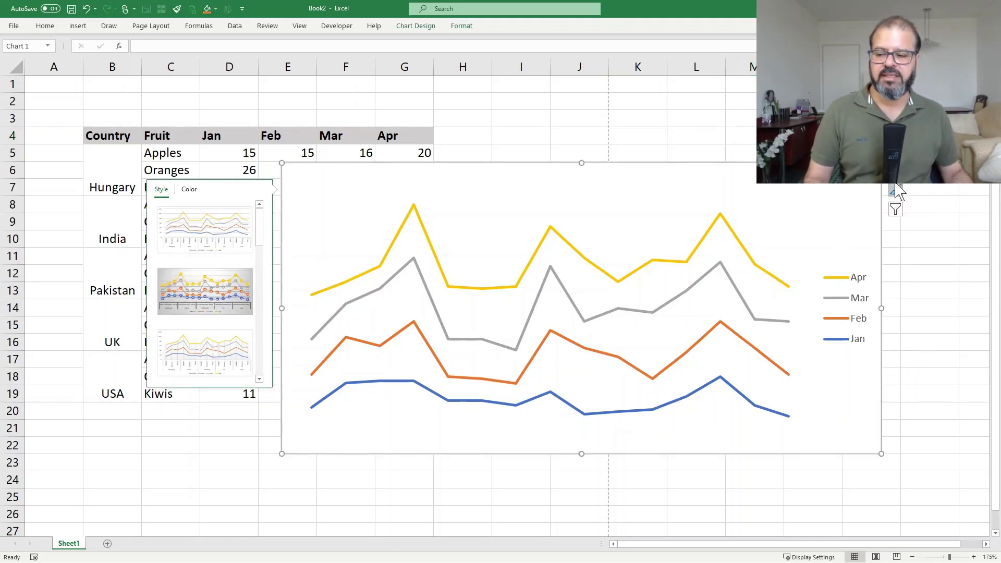
click(238, 302)
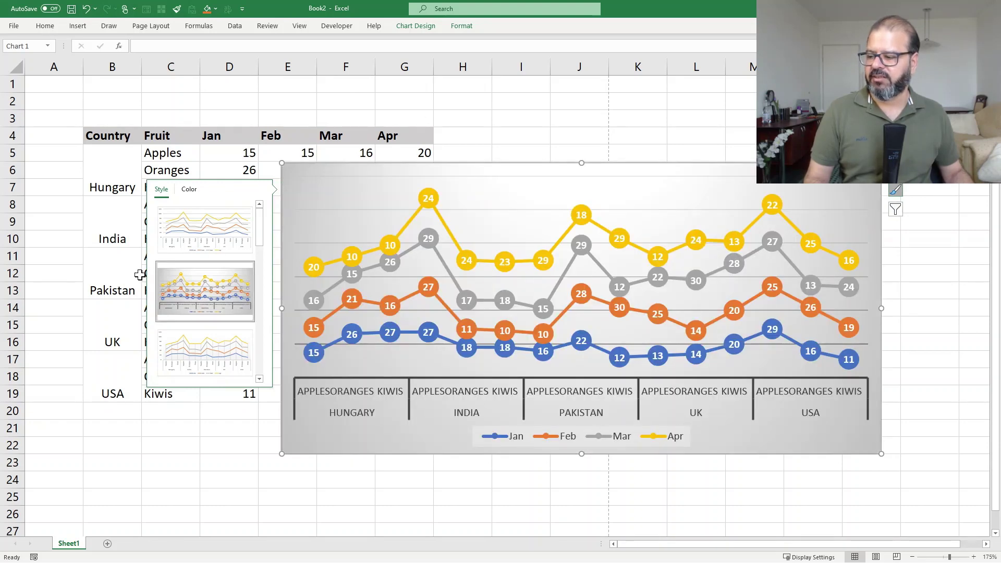
click(514, 138)
click(549, 276)
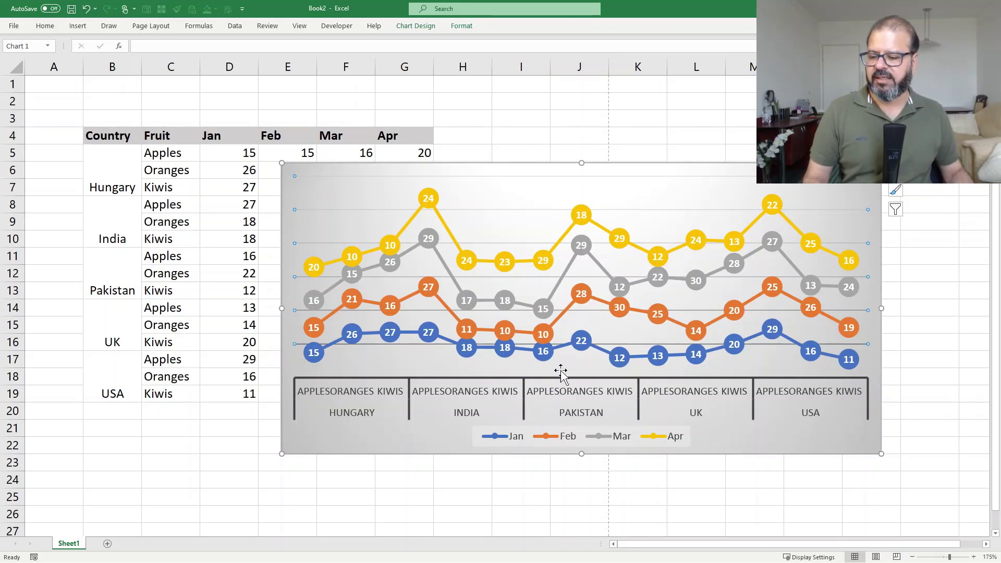
- Stretch the chart left to column B and further right so fruit names spread out
drag(282, 454, 134, 446)
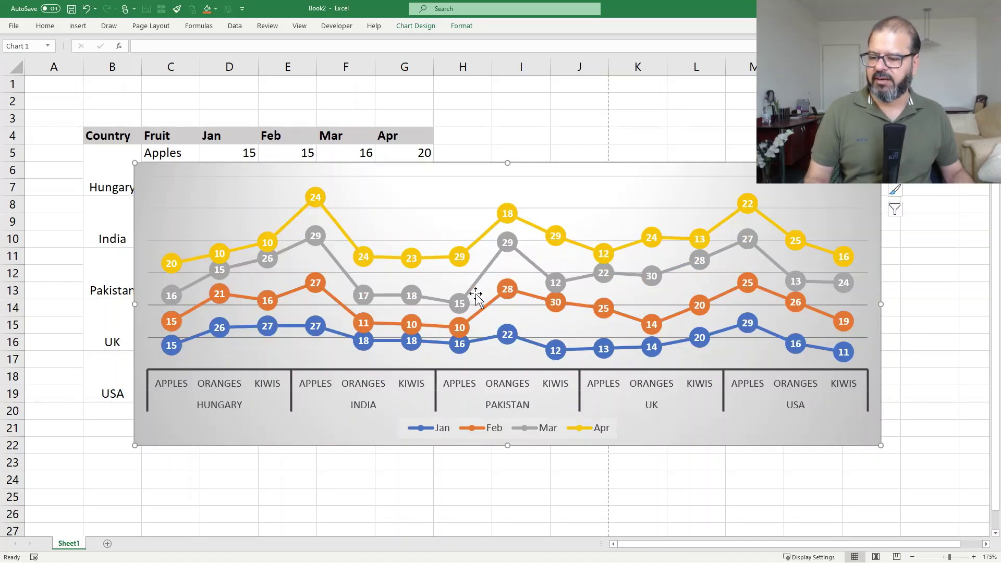
drag(882, 446, 934, 445)
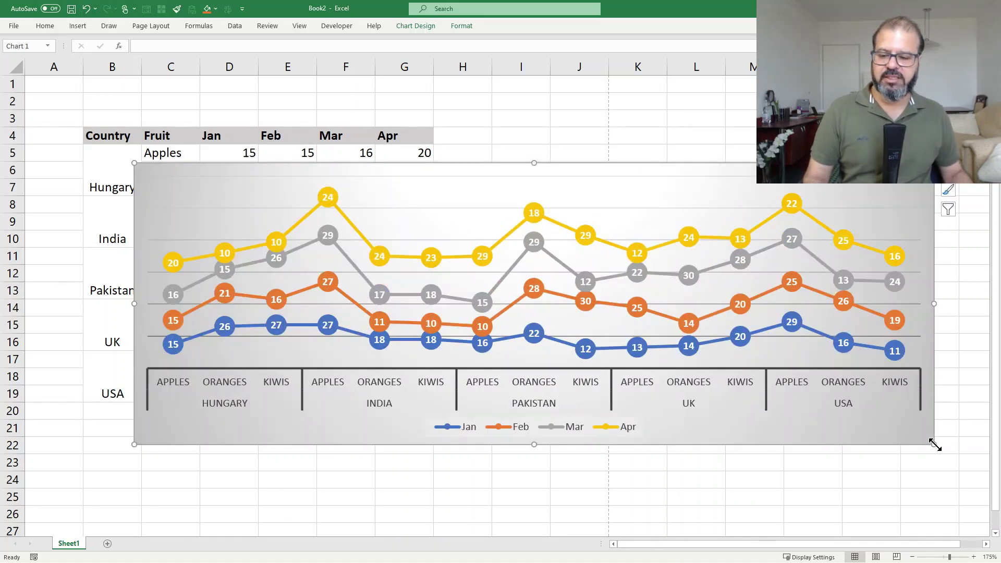
click(949, 172)
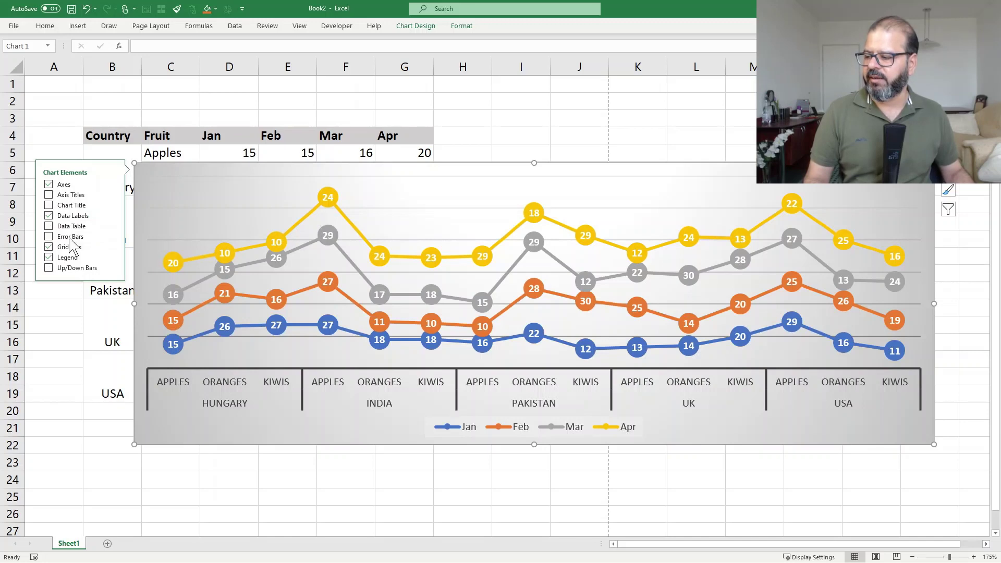
- Remove the marker value labels, leaving Up/Down Bars and Data Table off after trying them
click(49, 216)
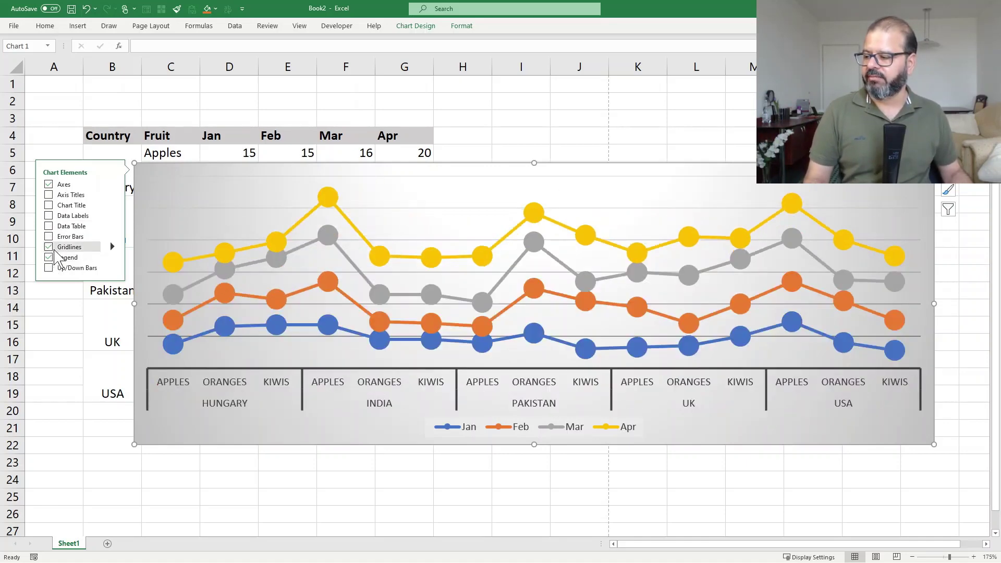
click(49, 269)
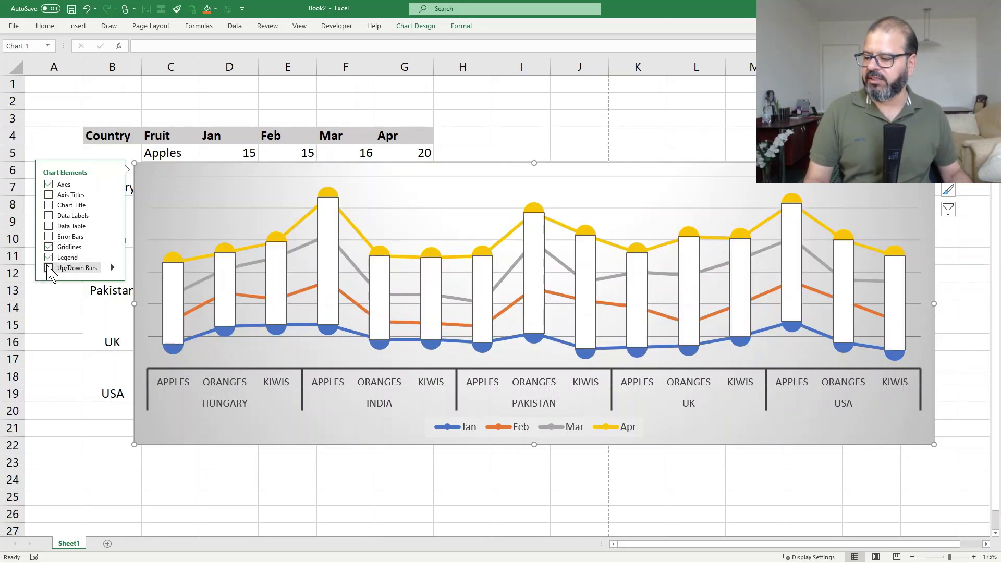
click(49, 268)
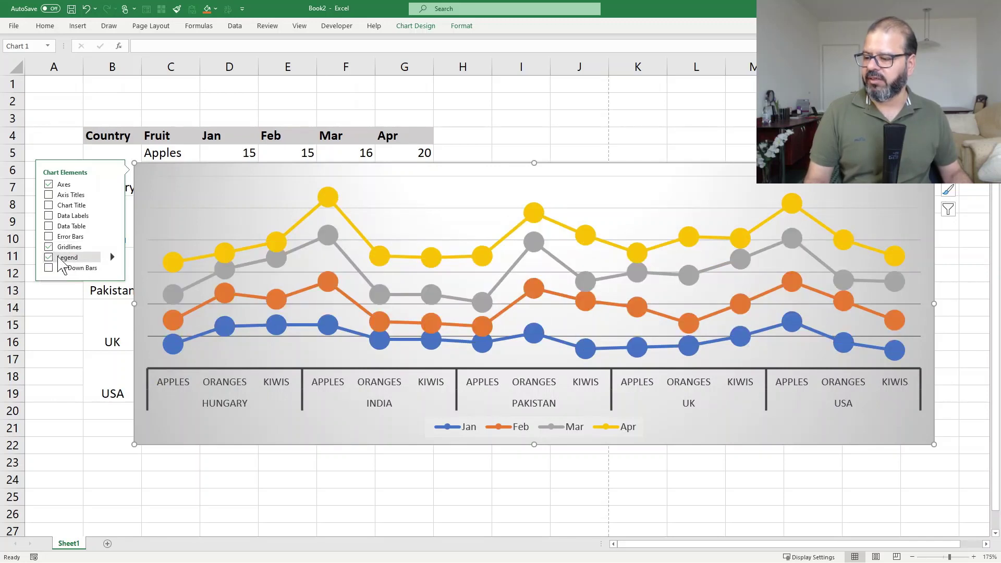
click(49, 226)
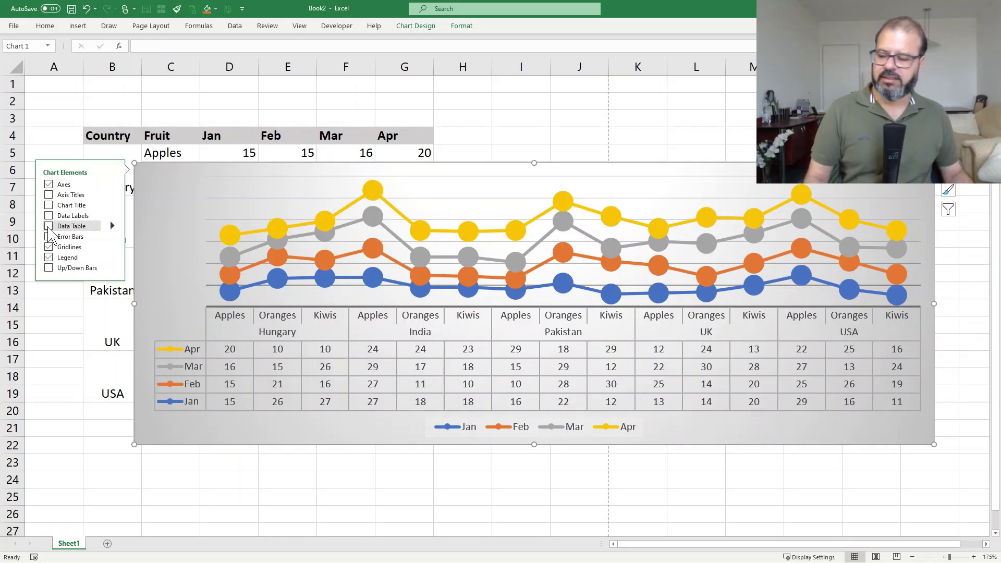
click(48, 226)
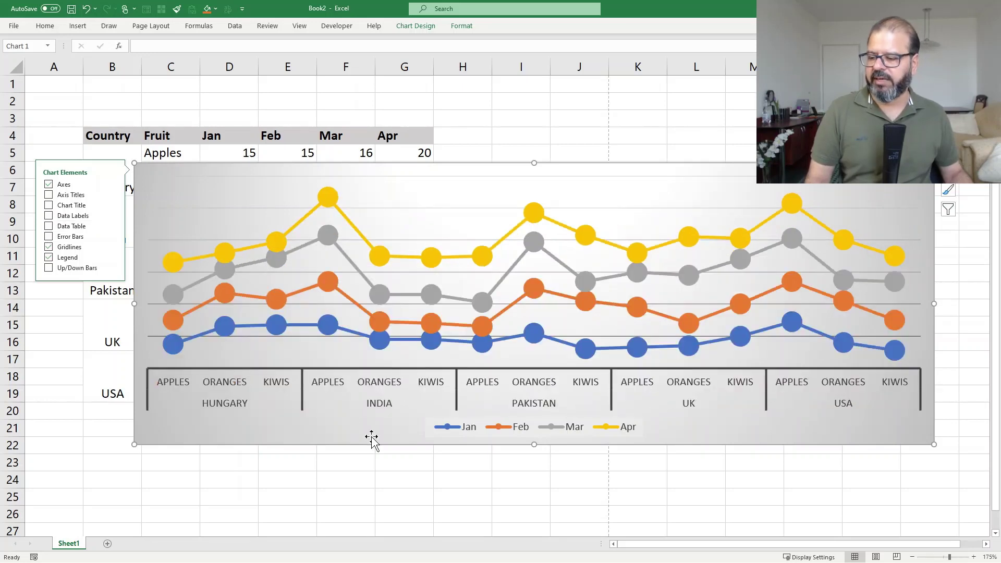